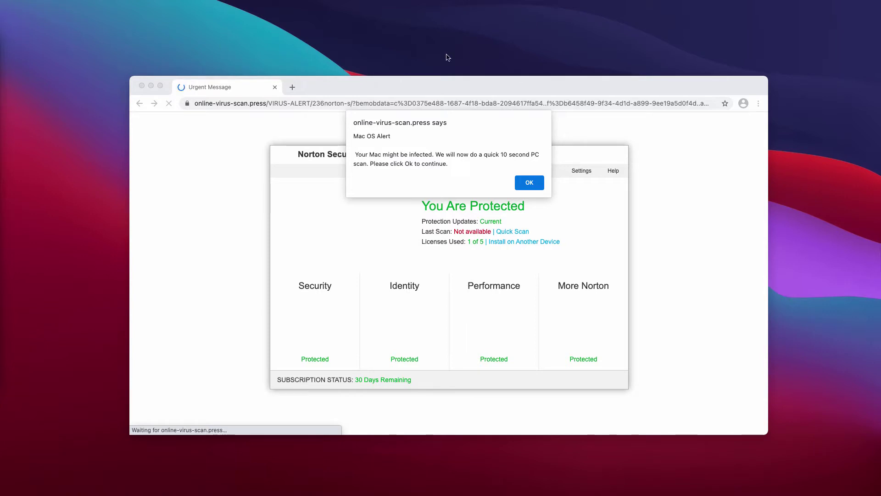
- Focus Chrome and dismiss the 'online-virus-scan.press says' alert to reveal the fake Norton page
{"action": "left_click", "coordinate": [331, 86]}
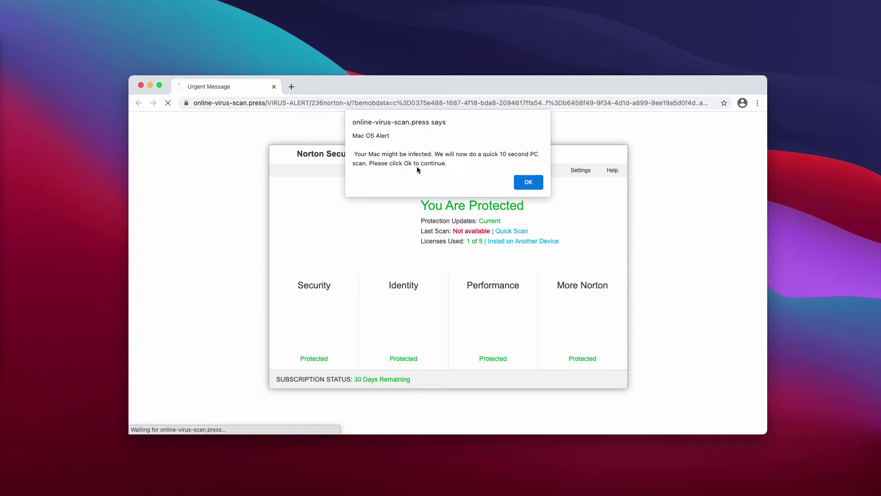
{"action": "left_click", "coordinate": [529, 183]}
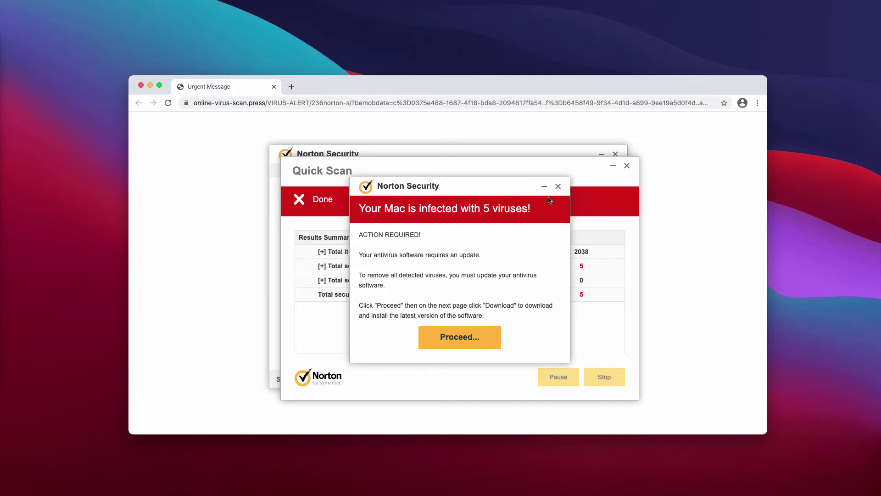
- Follow the fake Norton Proceed prompt, accept its alert, then go back to the scam page
{"action": "left_click", "coordinate": [455, 339]}
{"action": "left_click", "coordinate": [527, 164]}
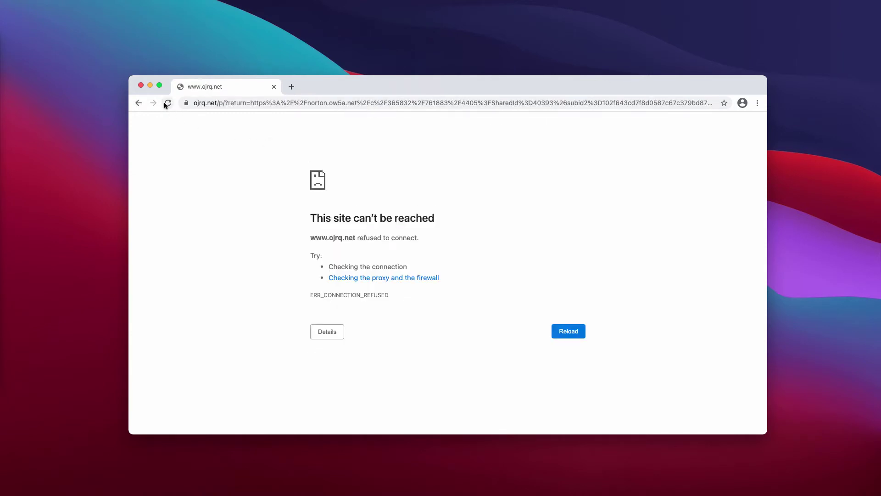
{"action": "left_click", "coordinate": [140, 104]}
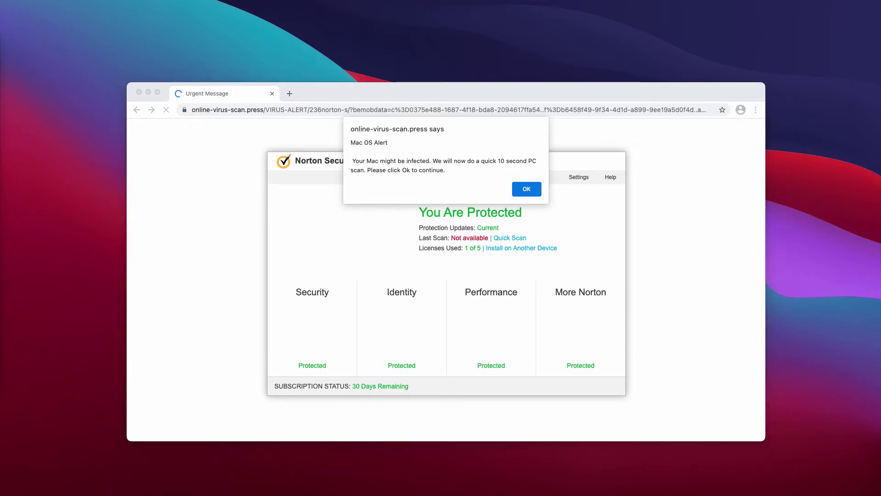
{"action": "key", "text": "super+n"}
{"action": "left_click", "coordinate": [288, 200]}
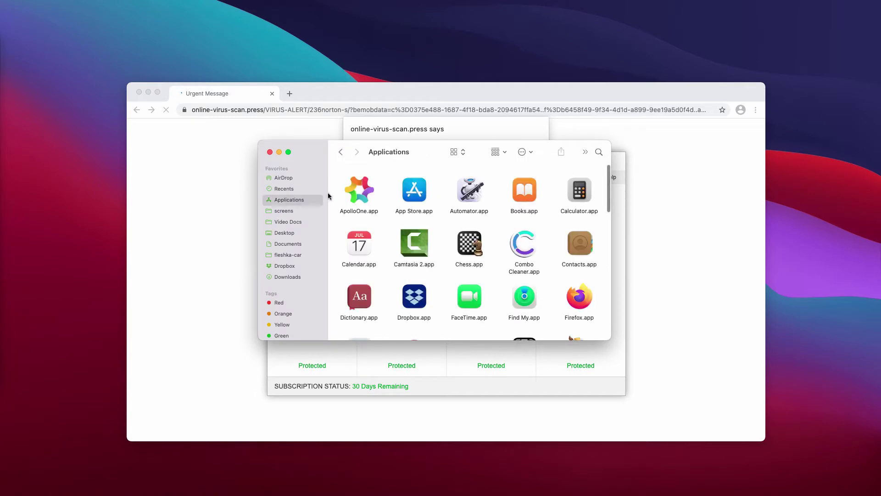
{"action": "left_click_drag", "start_coordinate": [314, 150], "coordinate": [319, 175]}
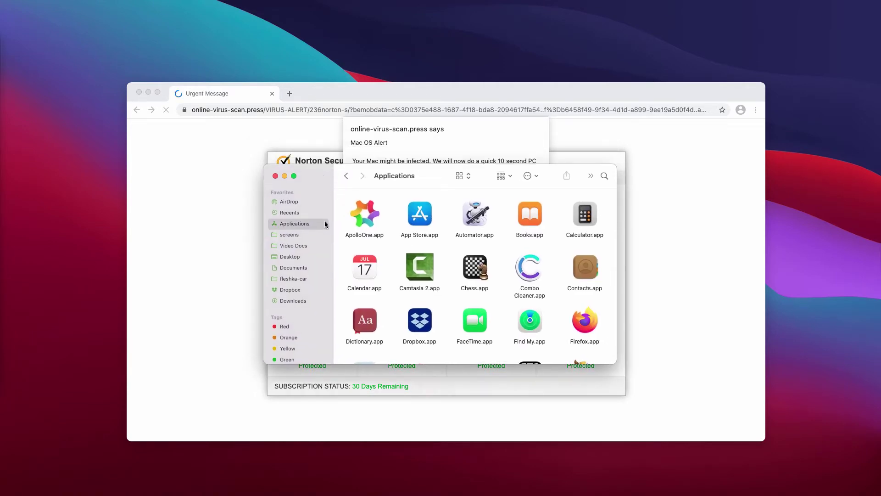
{"action": "scroll", "coordinate": [374, 241], "scroll_direction": "down", "scroll_amount": 3}
{"action": "scroll", "coordinate": [375, 243], "scroll_direction": "down", "scroll_amount": 3}
{"action": "scroll", "coordinate": [376, 253], "scroll_direction": "down", "scroll_amount": 3}
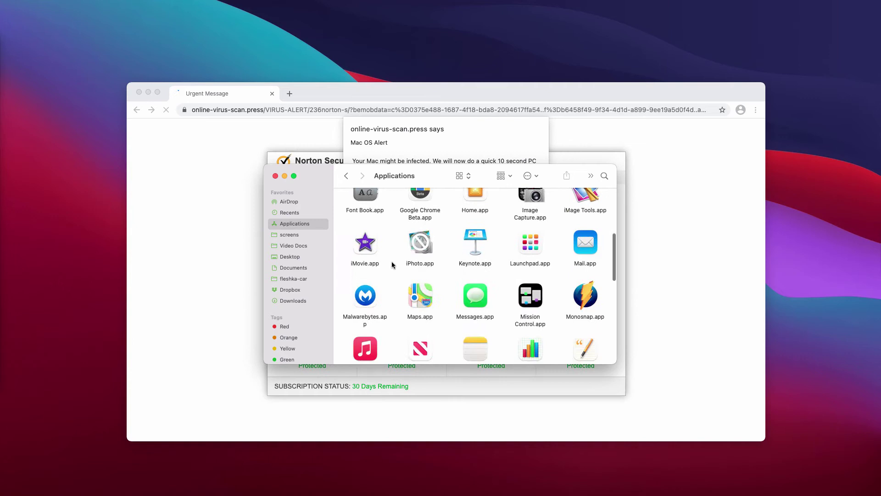
{"action": "scroll", "coordinate": [392, 261], "scroll_direction": "down", "scroll_amount": 3}
{"action": "scroll", "coordinate": [401, 267], "scroll_direction": "down", "scroll_amount": 5}
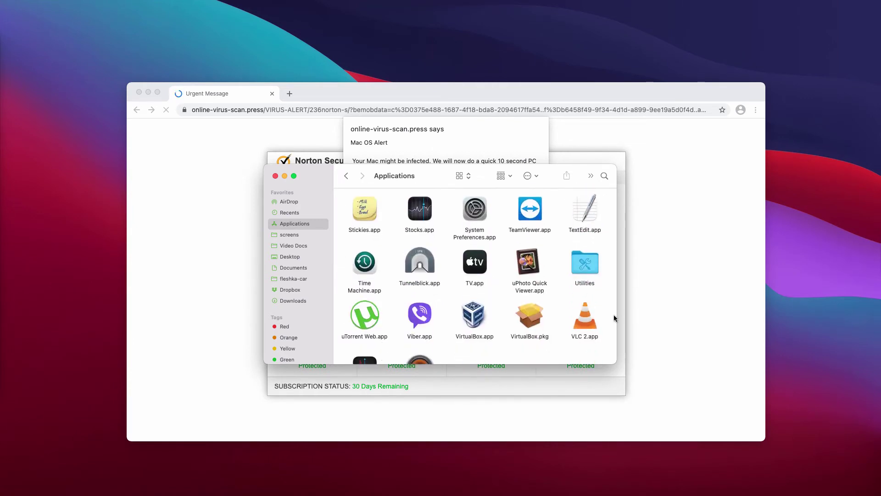
{"action": "left_click_drag", "start_coordinate": [612, 323], "coordinate": [613, 191]}
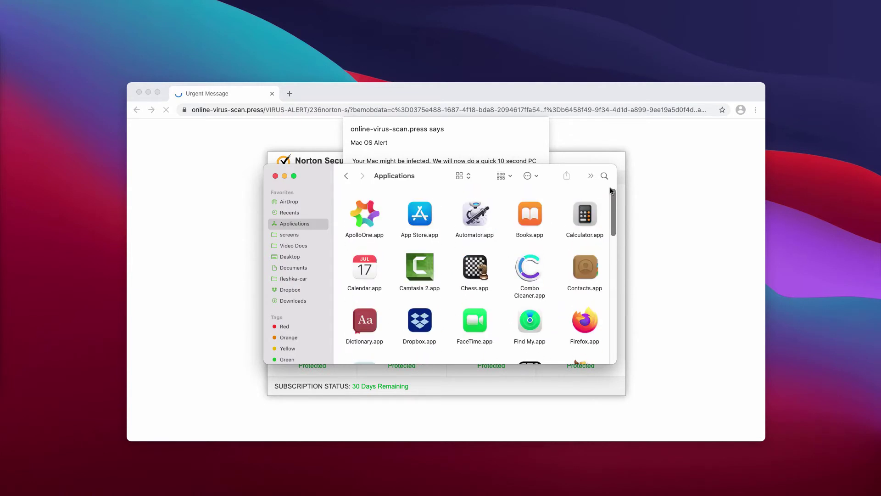
{"action": "left_click", "coordinate": [275, 177]}
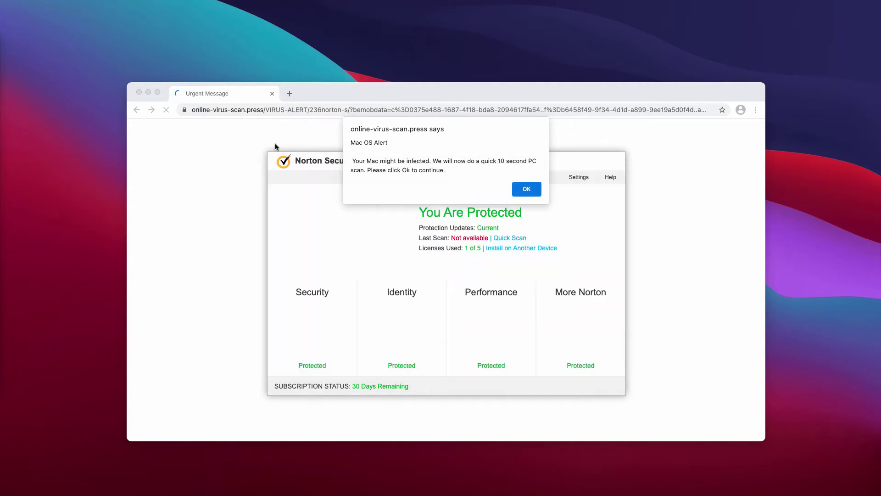
- Load combocleaner.com in a new tab and close the Urgent Message scam tab
{"action": "left_click", "coordinate": [289, 94]}
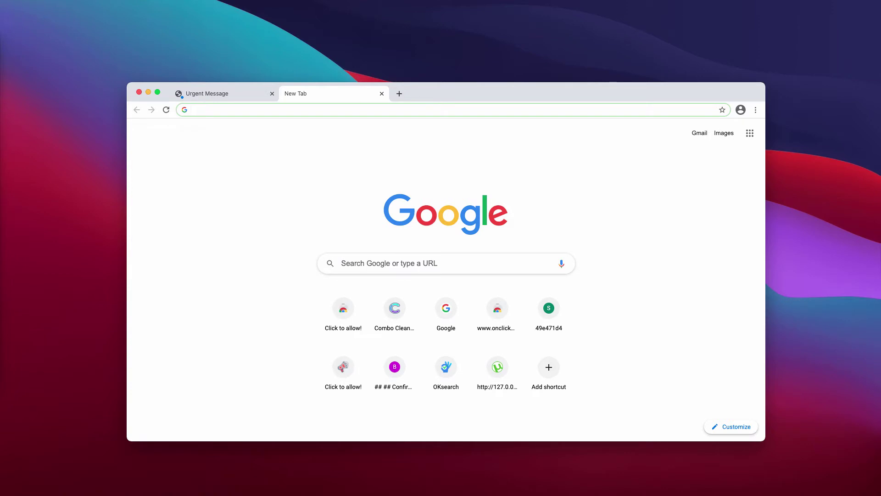
{"action": "type", "text": "combocleaner.com"}
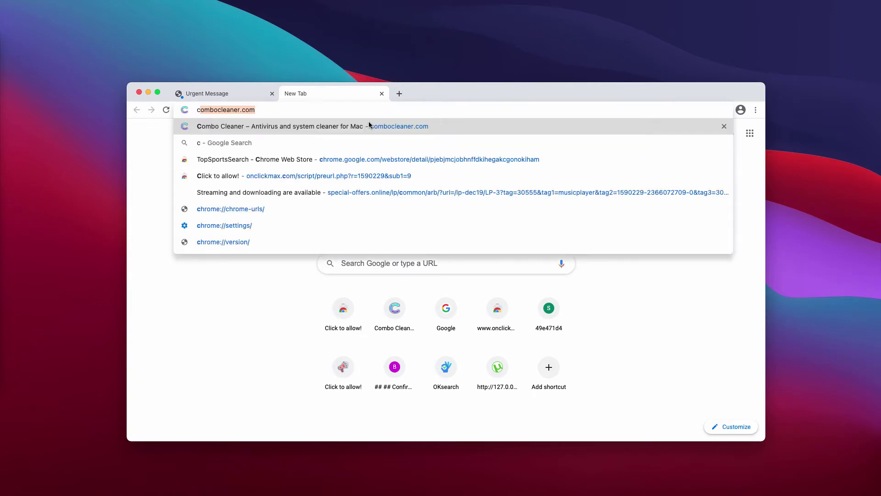
{"action": "key", "text": "Return"}
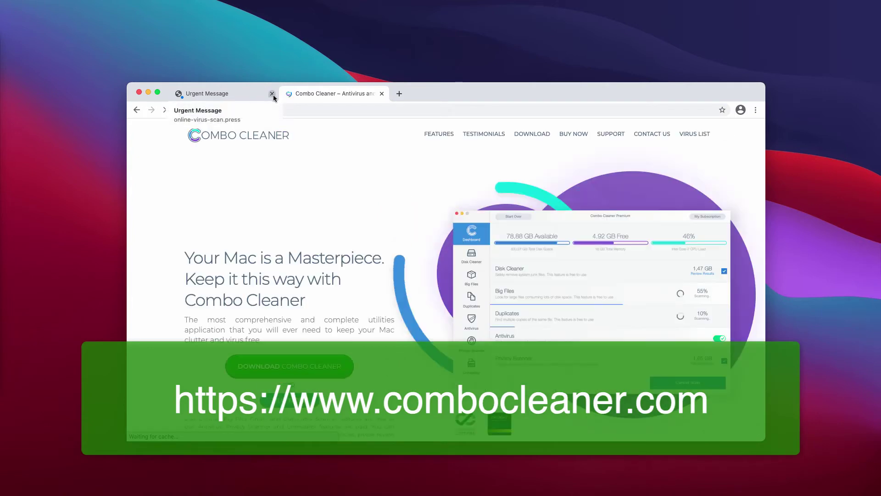
{"action": "left_click", "coordinate": [271, 94]}
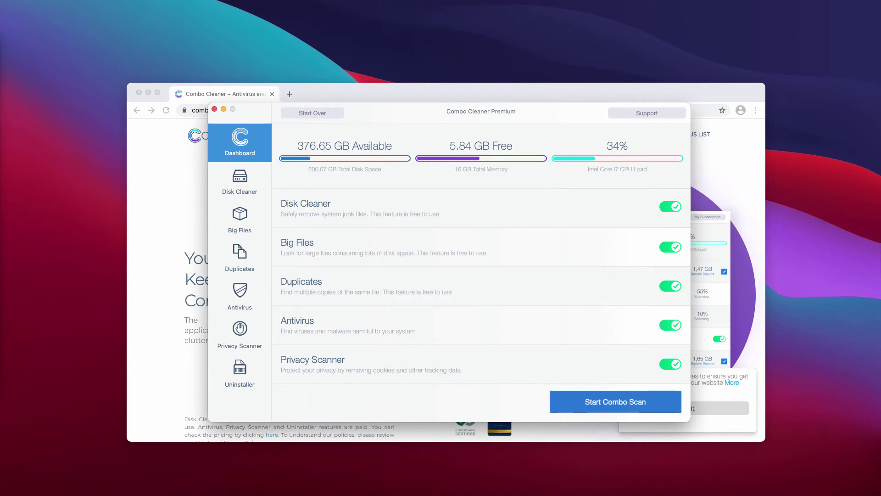
- Run the five-module Combo Scan, checking the Antivirus page, until it reports 35 threats
{"action": "left_click", "coordinate": [608, 404]}
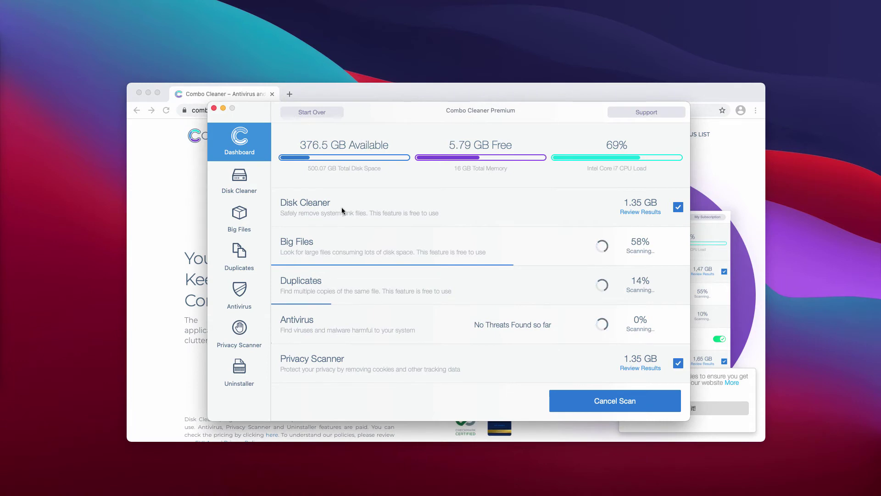
{"action": "left_click", "coordinate": [240, 294]}
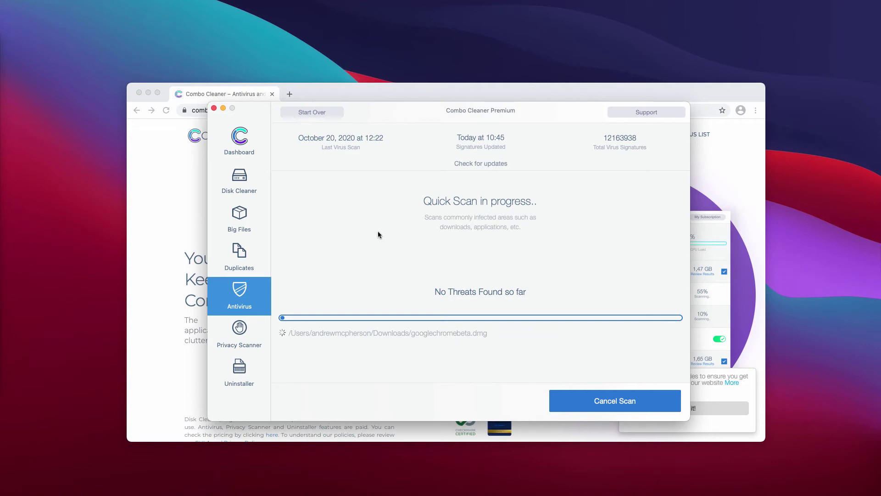
{"action": "left_click_drag", "start_coordinate": [463, 111], "coordinate": [460, 110]}
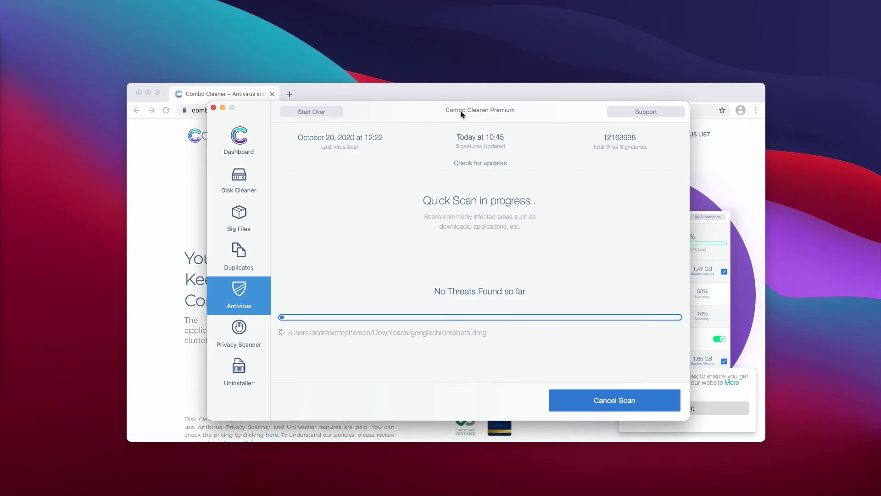
{"action": "left_click", "coordinate": [239, 144]}
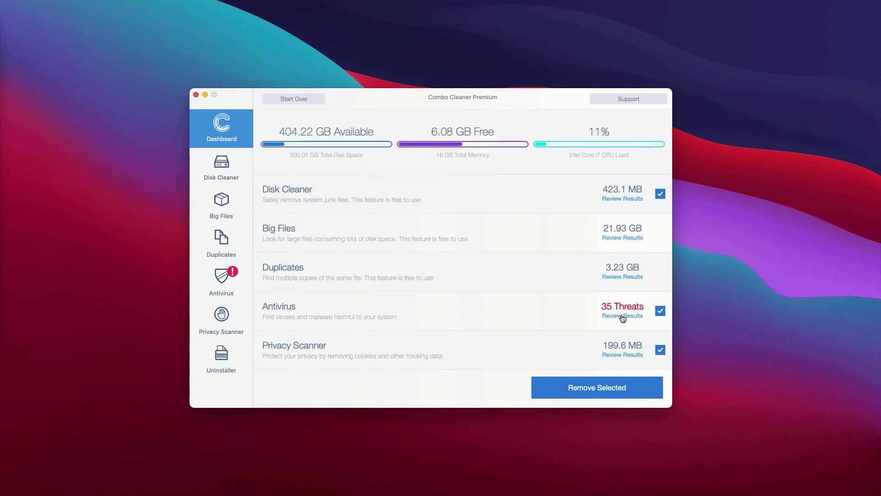
- Open Review Results for the 35 antivirus threats
{"action": "left_click", "coordinate": [623, 317]}
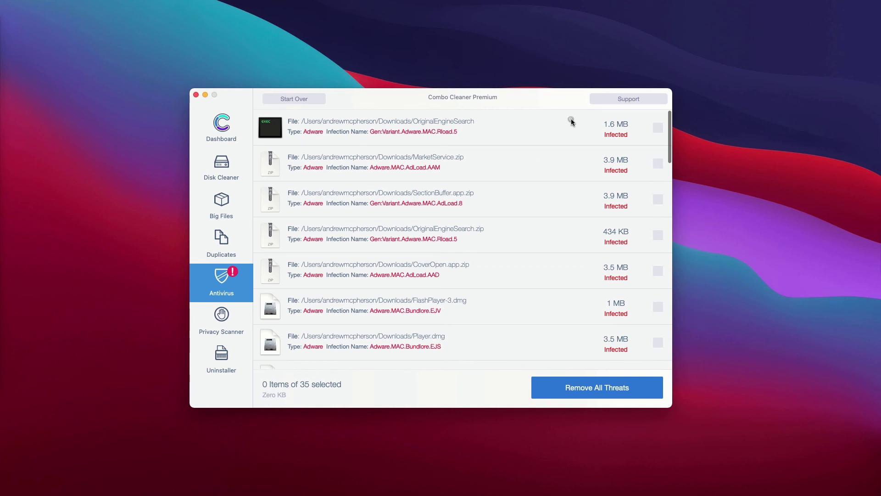
- Reveal MarketService.zip in Downloads, move it to the Trash, and close Finder
{"action": "left_click", "coordinate": [571, 156]}
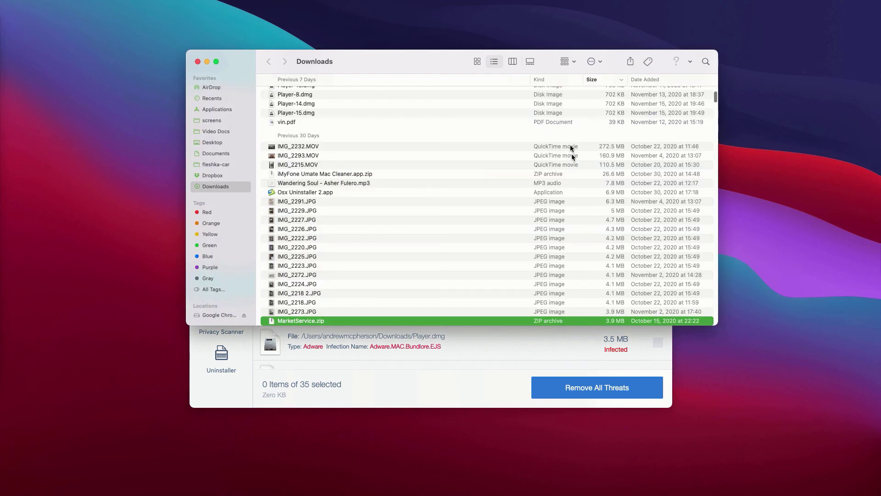
{"action": "right_click", "coordinate": [362, 319]}
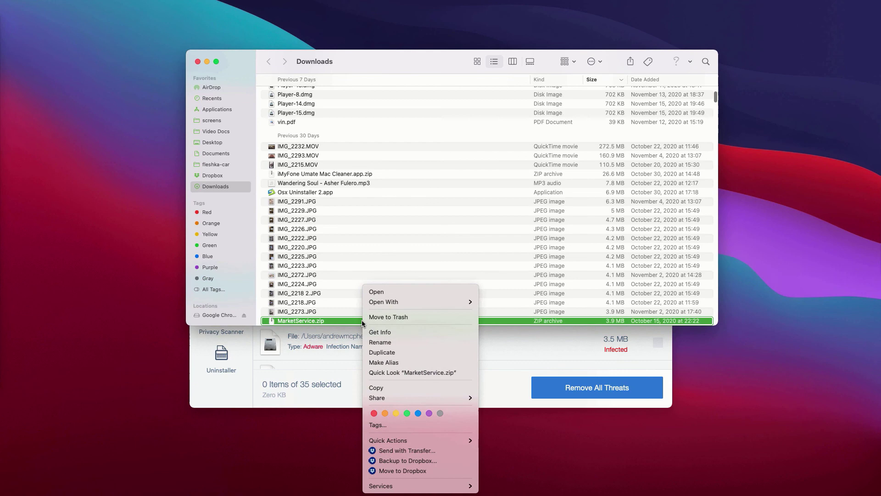
{"action": "left_click", "coordinate": [398, 319]}
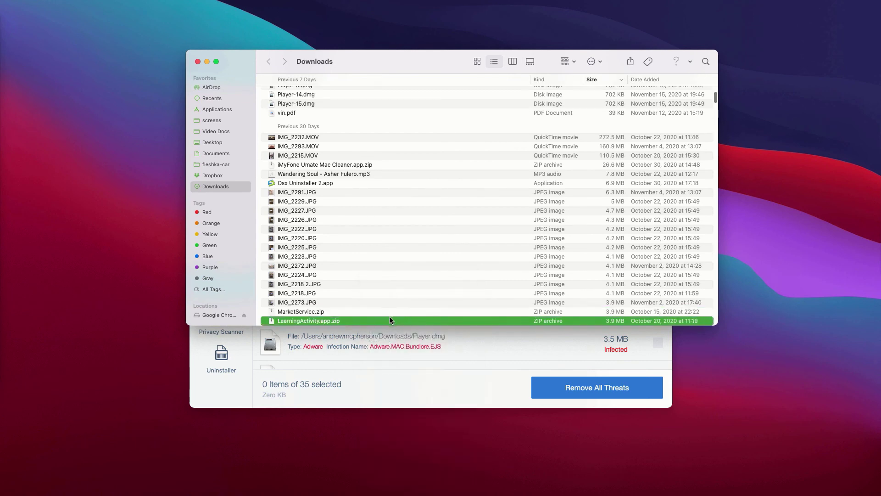
{"action": "left_click", "coordinate": [196, 62]}
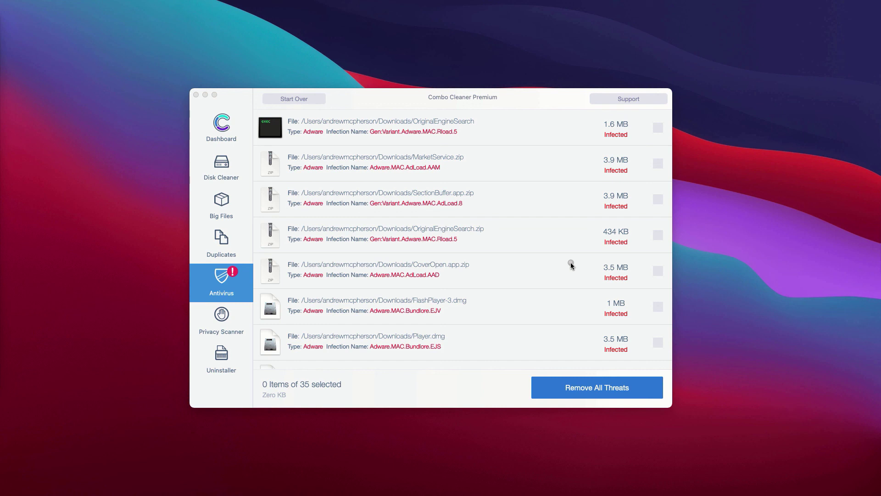
- Trash CoverOpen.app.zip from Downloads, close Finder, and return to Combo Cleaner
{"action": "left_click", "coordinate": [571, 263]}
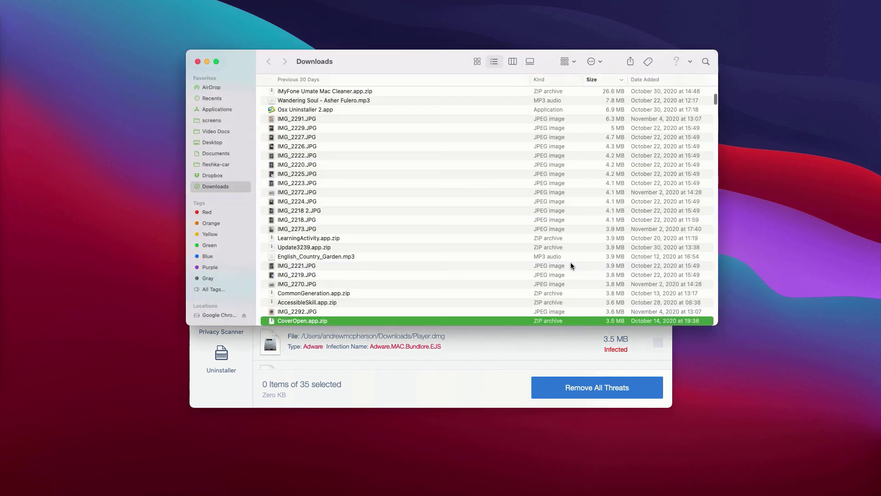
{"action": "right_click", "coordinate": [394, 319]}
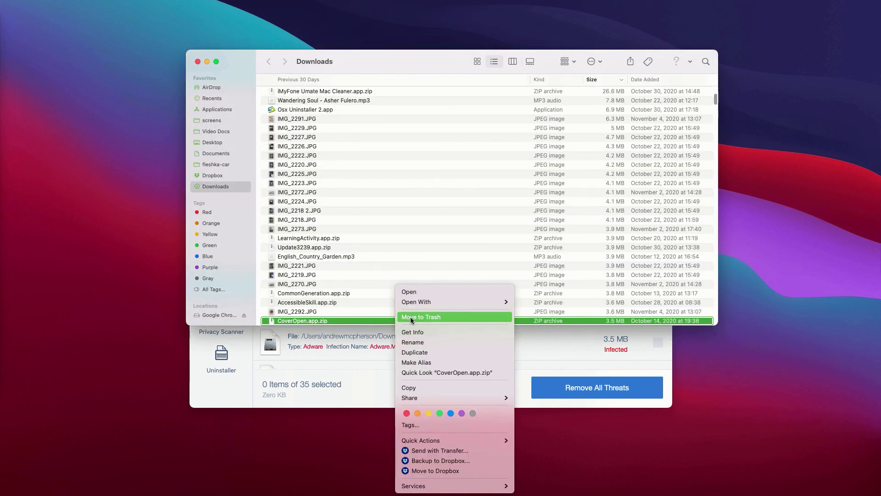
{"action": "left_click", "coordinate": [411, 317]}
{"action": "left_click", "coordinate": [197, 62]}
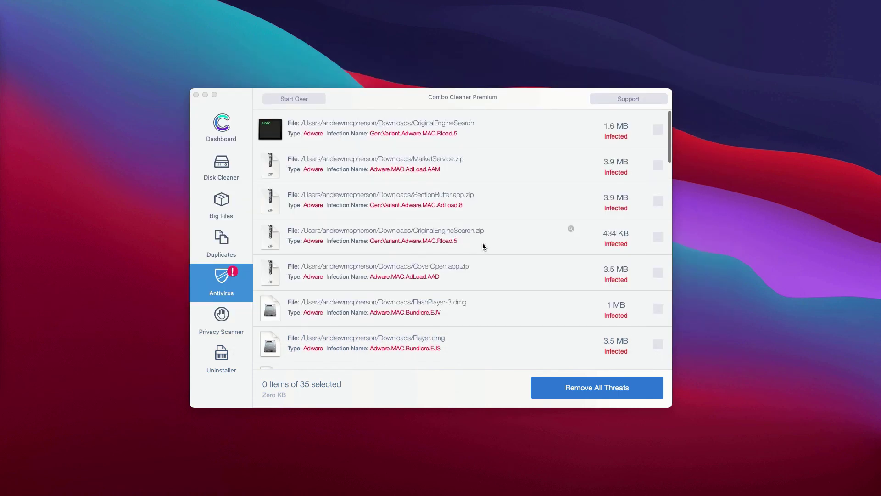
{"action": "left_click", "coordinate": [498, 97]}
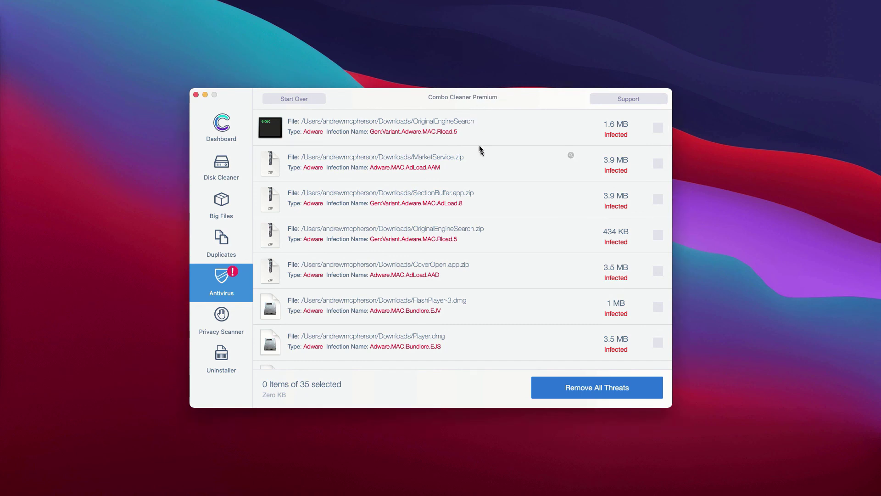